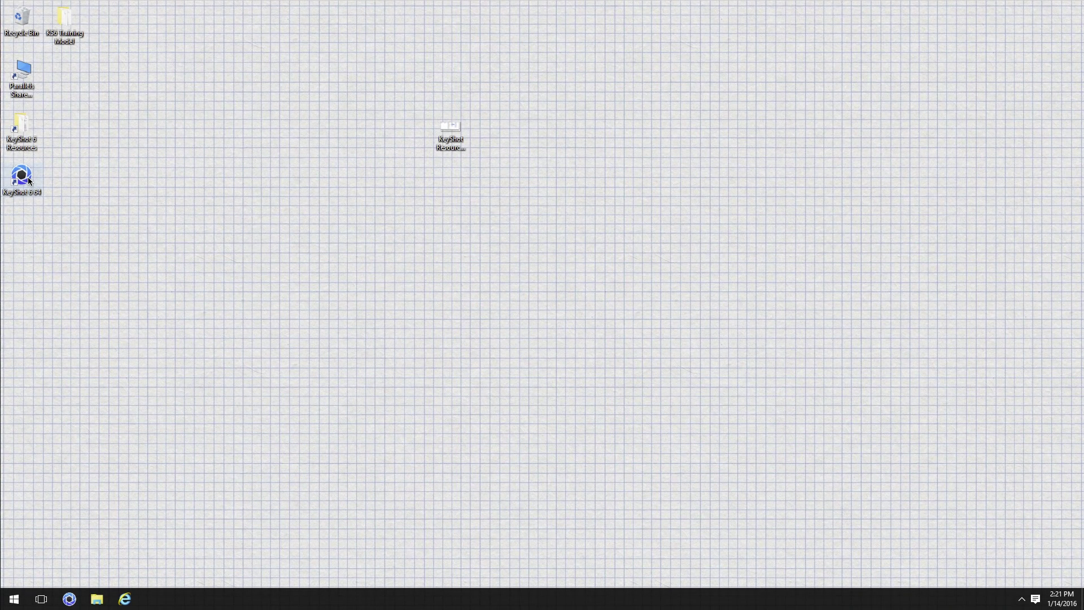
Step: Launch KeyShot 6, move its window aside, then minimize it to reveal the desktop
double_click(29, 179)
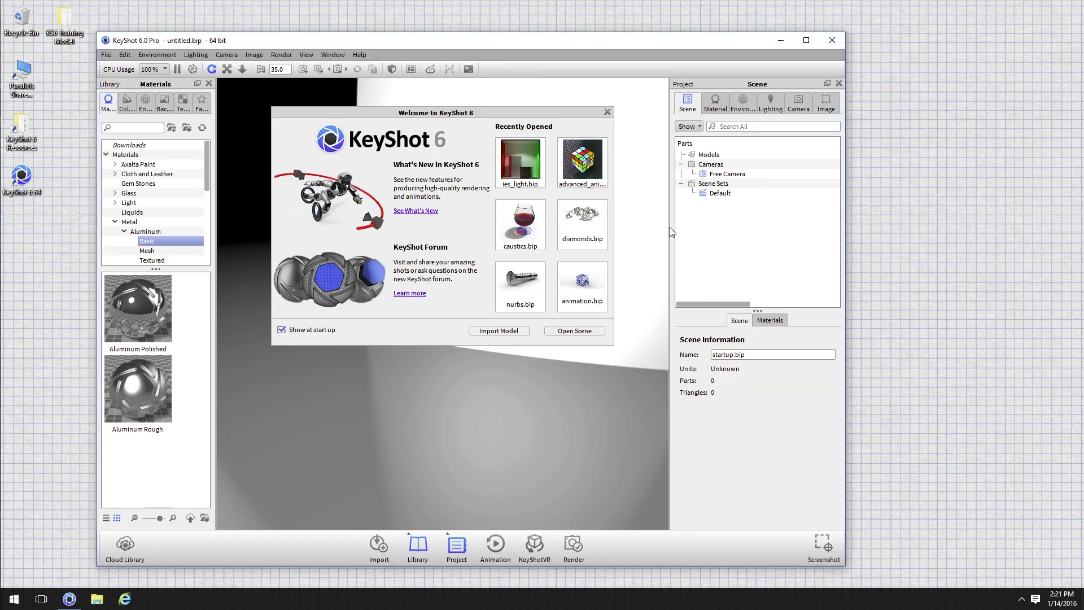
left_click_drag(605, 43, 625, 31)
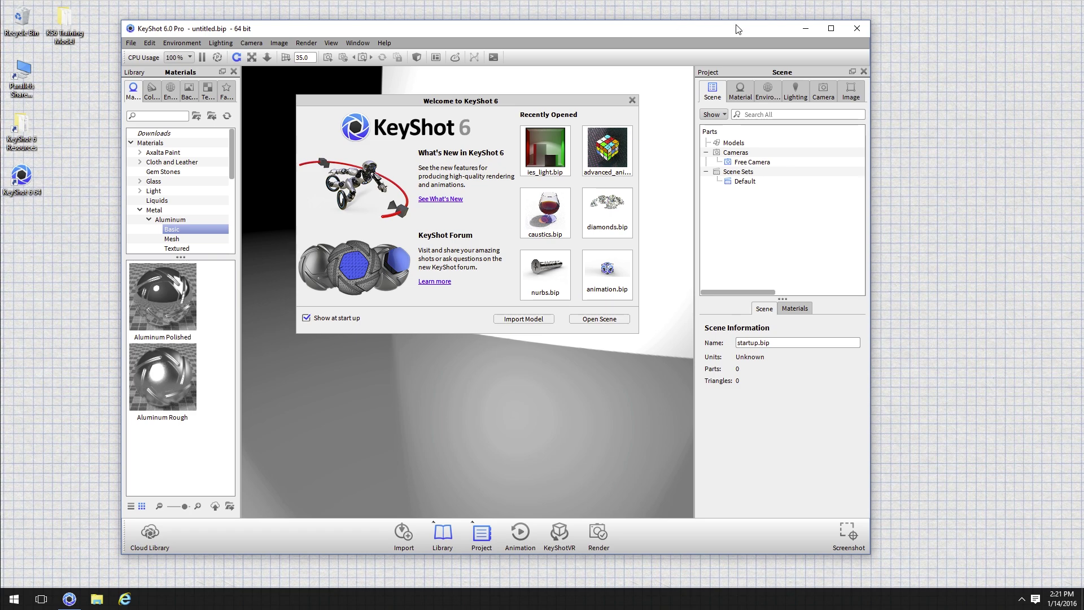
left_click(805, 30)
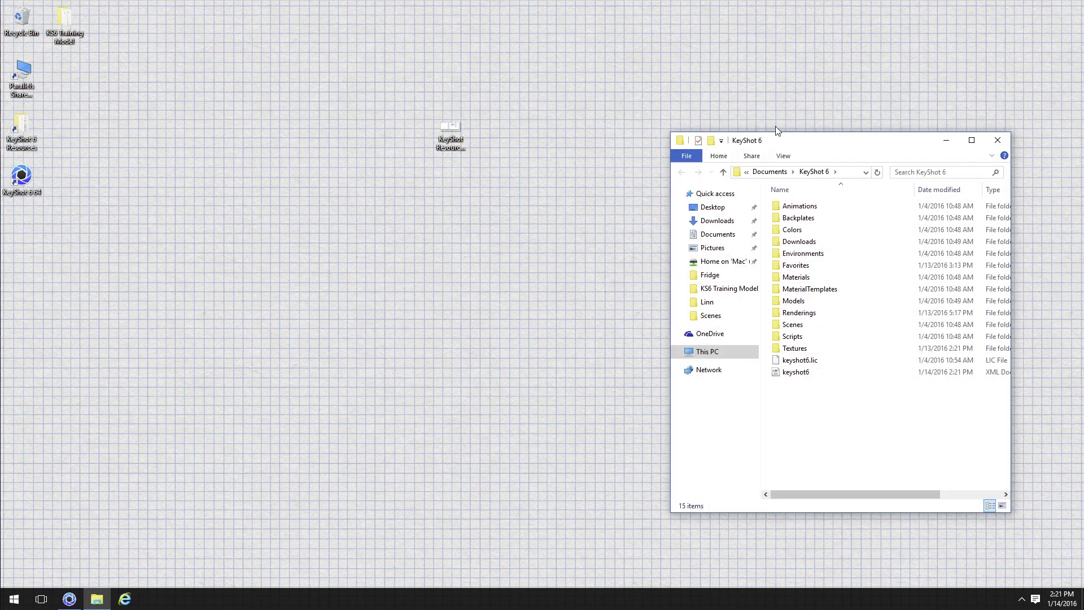
Step: Reposition the Documents › KeyShot 6 folder window and open the KeyShot Resources Mac image
left_click_drag(812, 145, 596, 62)
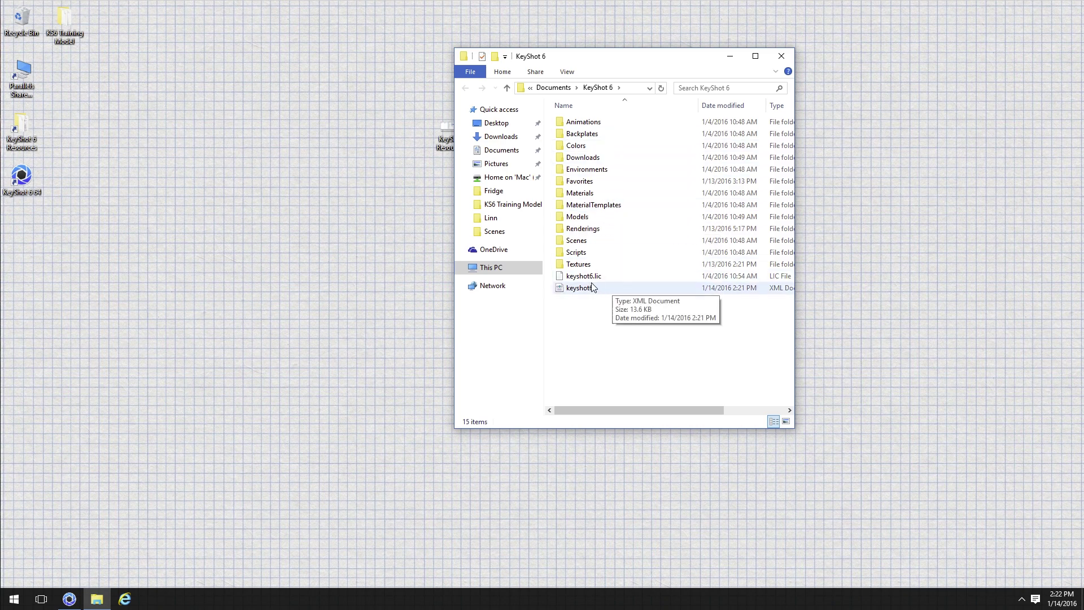
left_click_drag(637, 58, 761, 60)
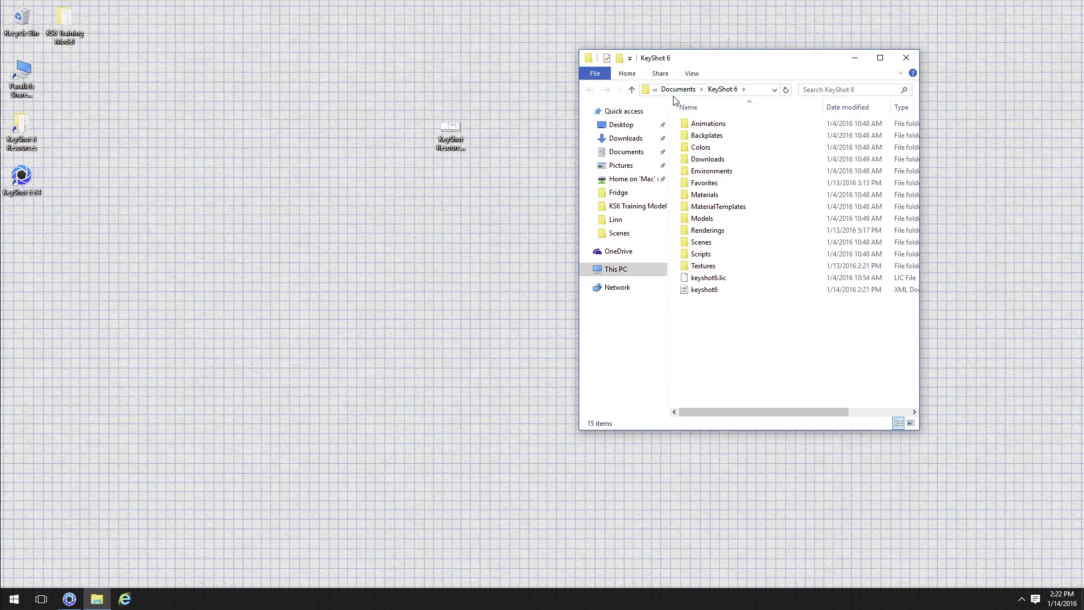
left_click(514, 127)
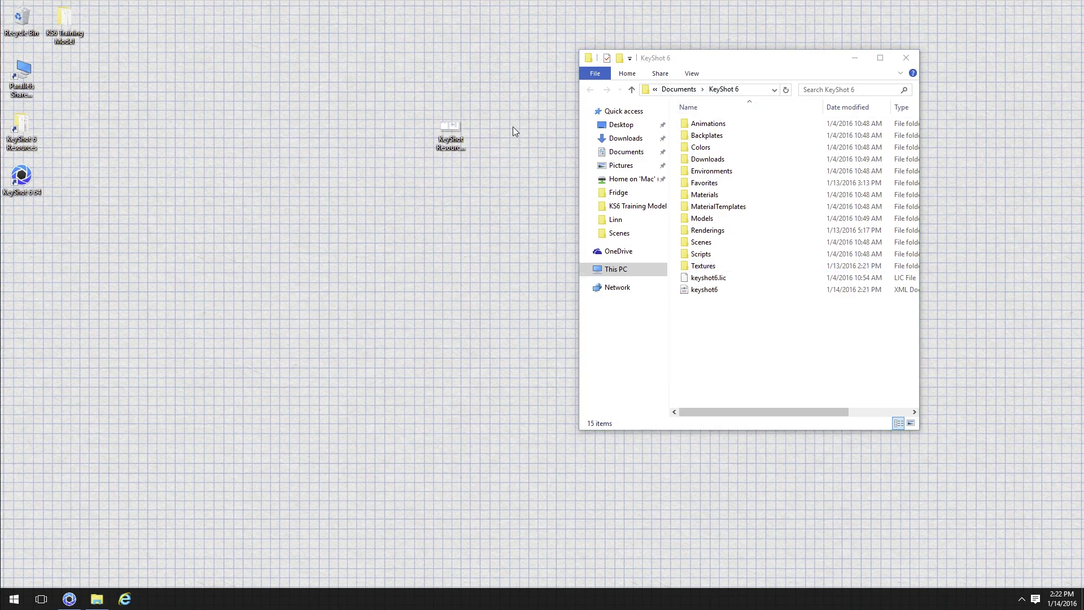
double_click(446, 128)
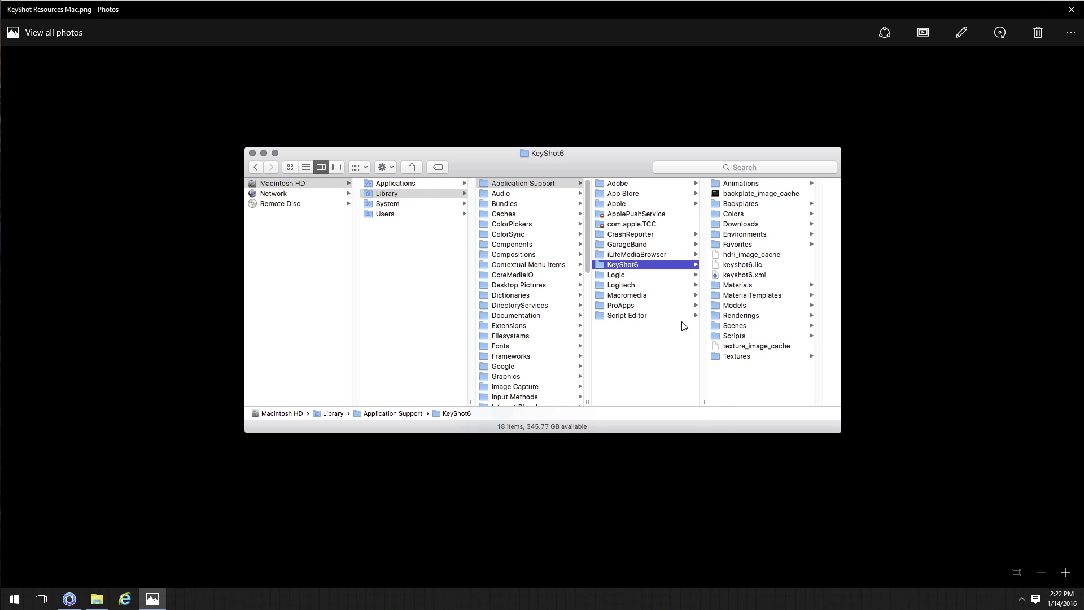
Step: Close the KeyShot Resources Mac image in Photos after viewing it
left_click(1071, 19)
Step: Nudge the Explorer window and open the KeyShot 6 Scenes folder with its 11 sample scenes
left_click_drag(751, 60, 722, 65)
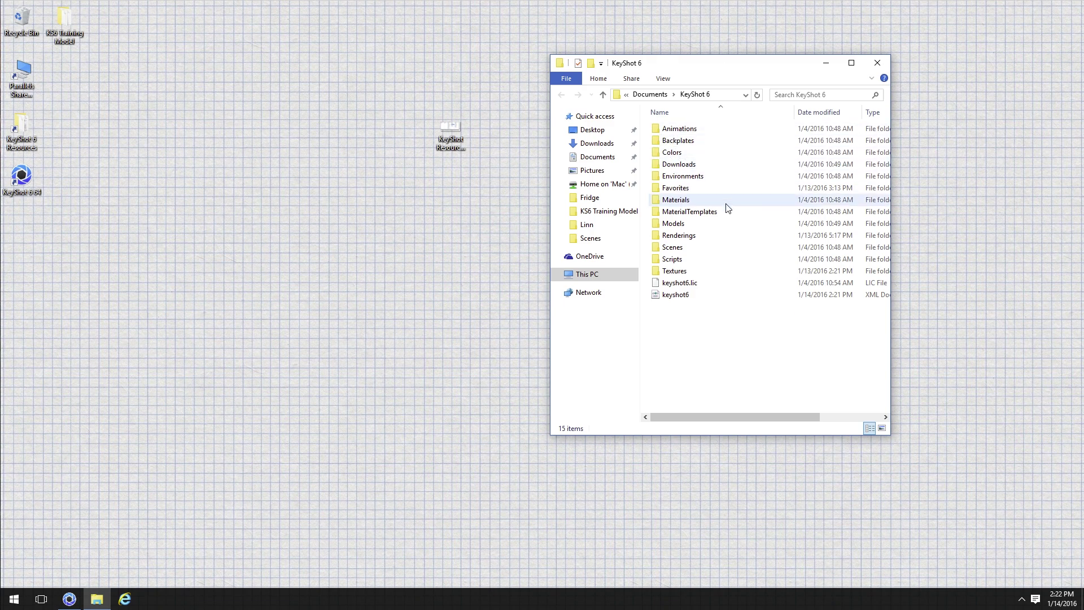
mouse_move(687, 249)
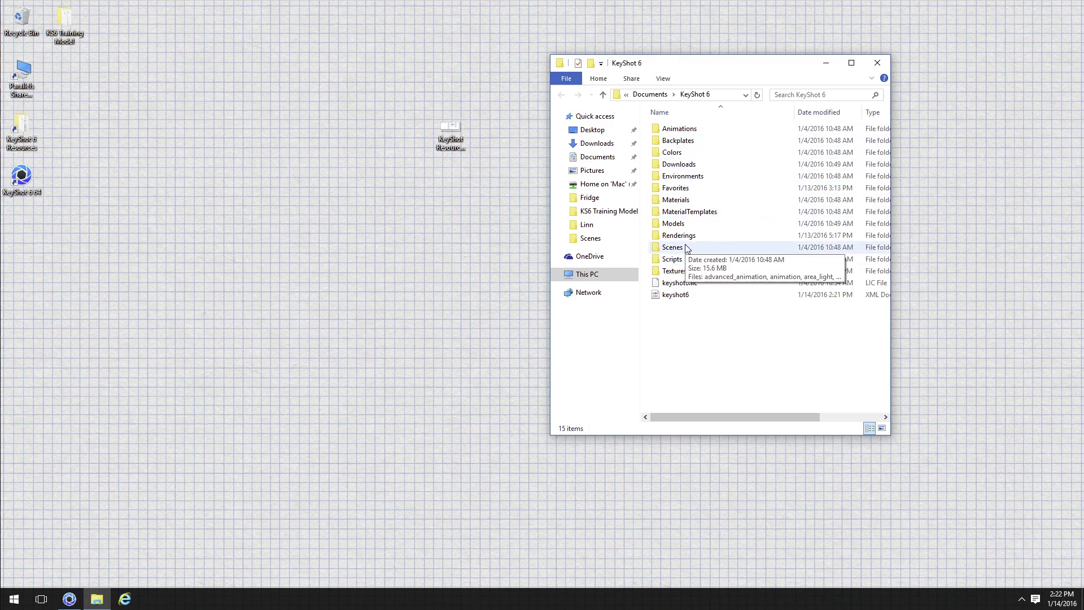
double_click(687, 249)
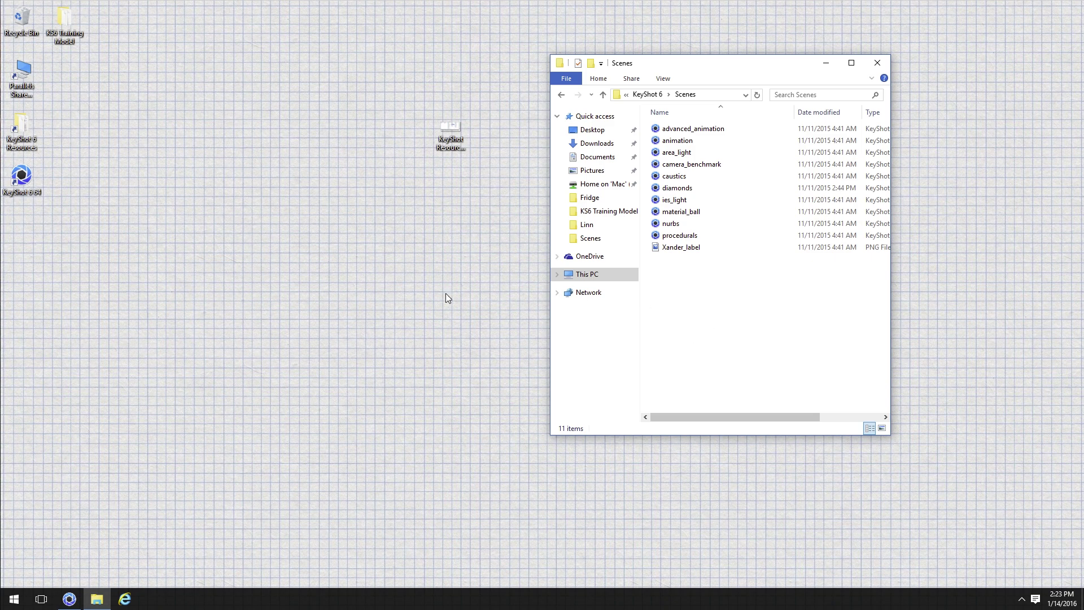
Step: Restore KeyShot, toggle the hotkey list with K, go full screen with F, and dismiss the welcome screen
mouse_move(82, 607)
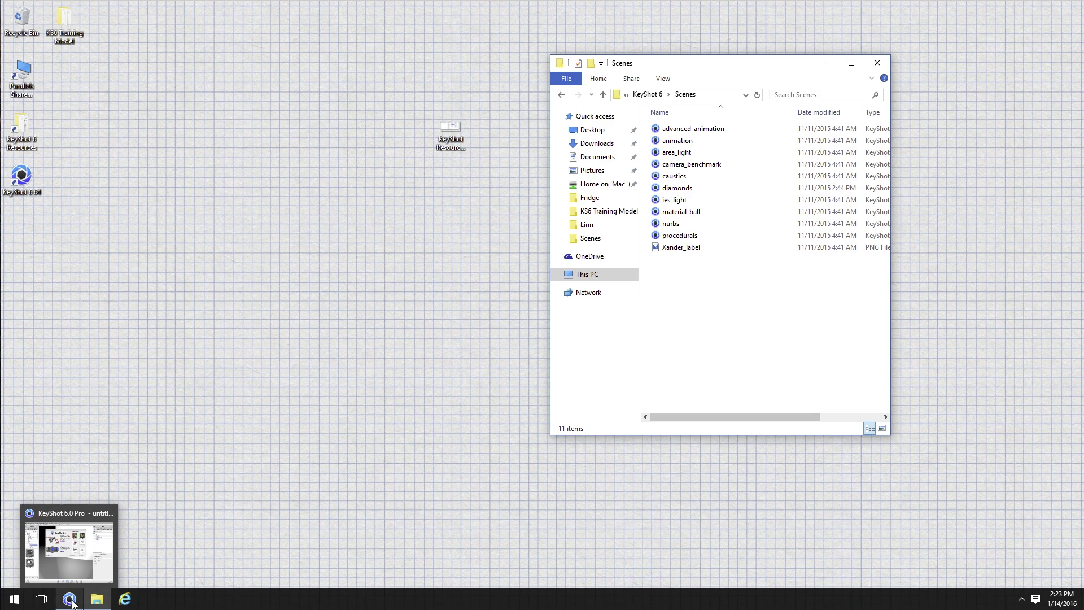
left_click(69, 599)
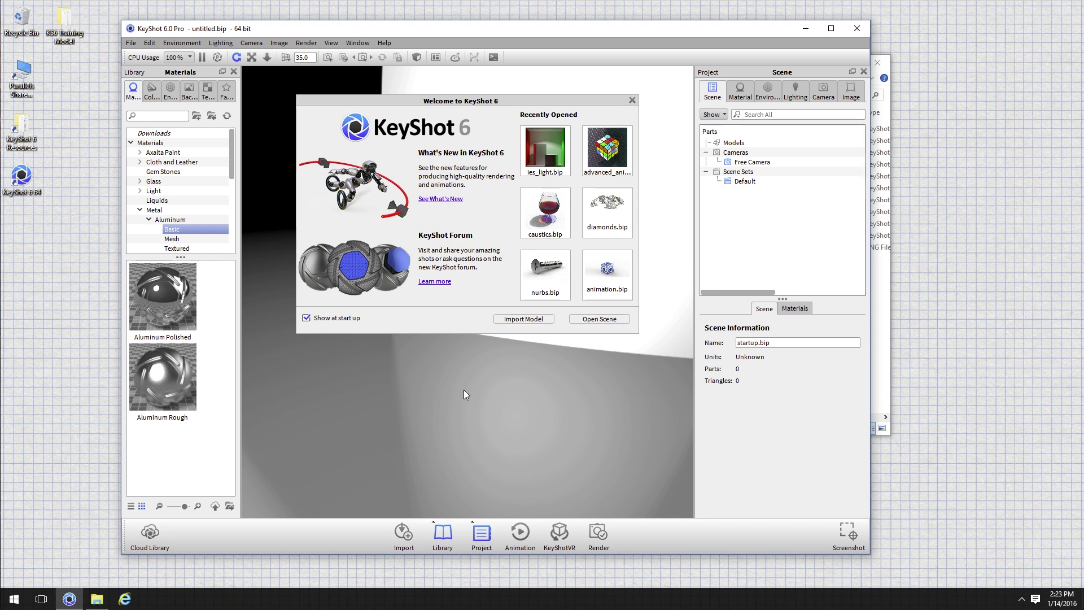
key("k")
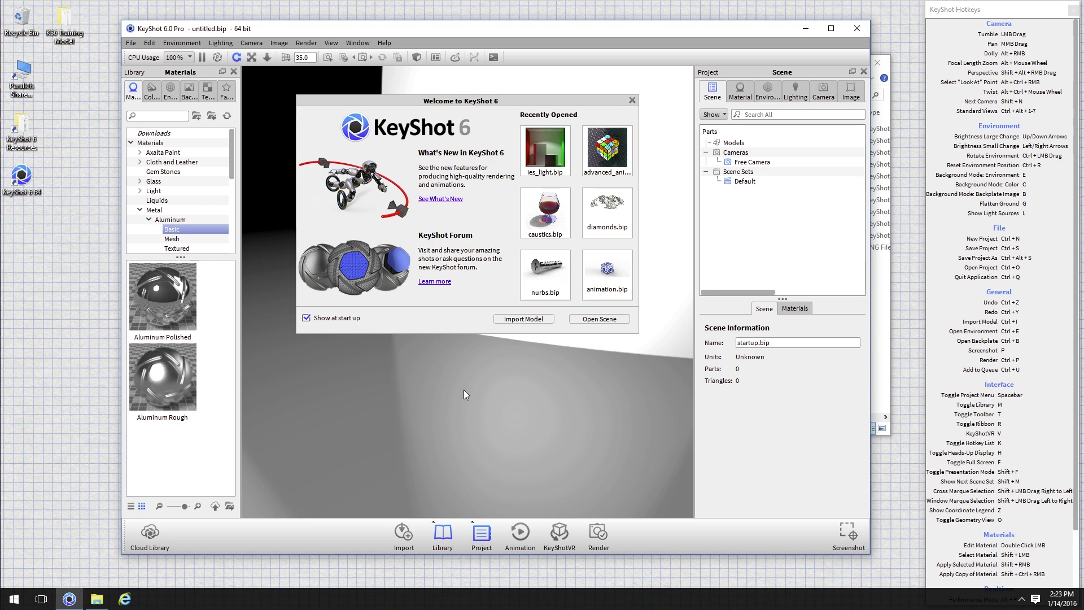
key("k")
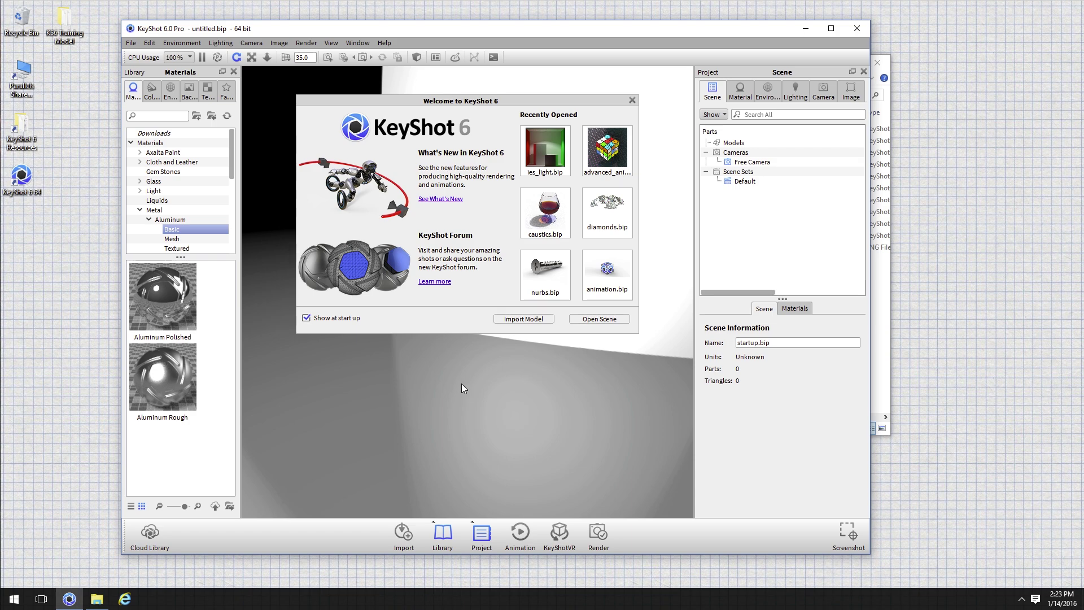
key("f")
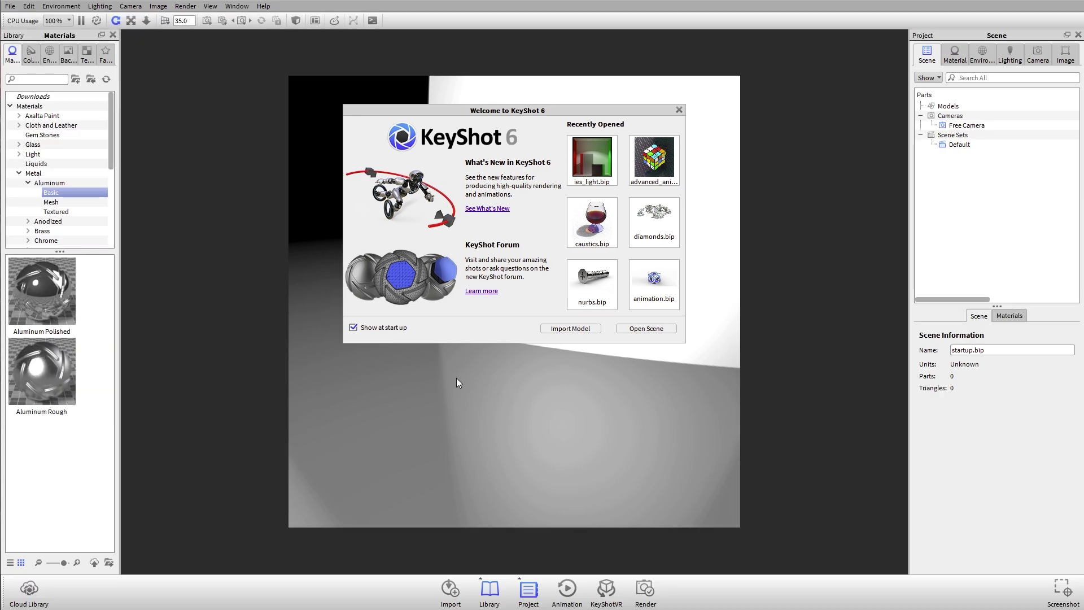
left_click(680, 110)
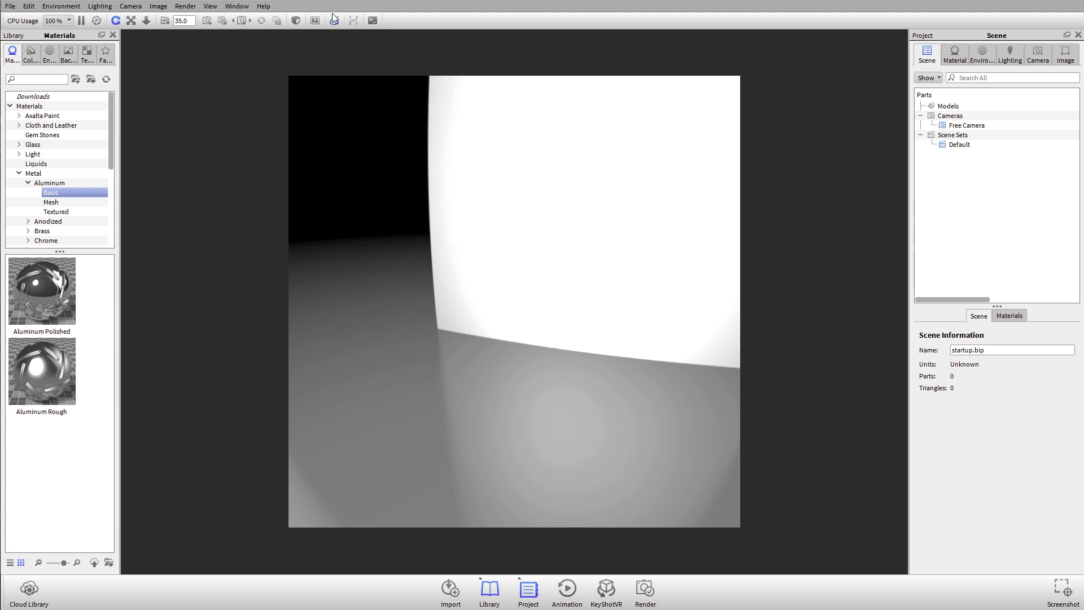
left_click(68, 21)
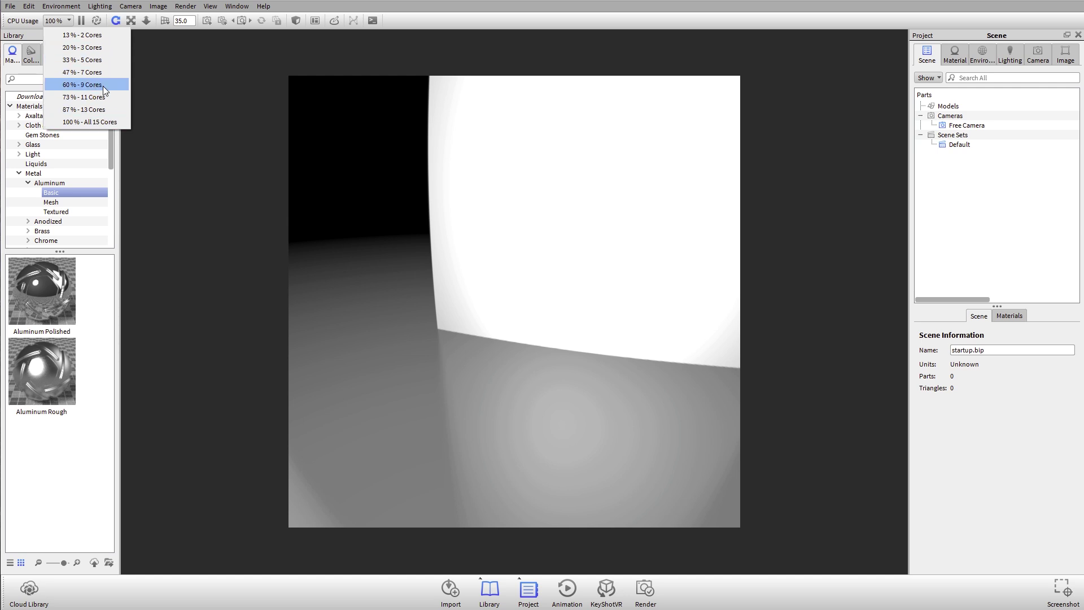
left_click(191, 49)
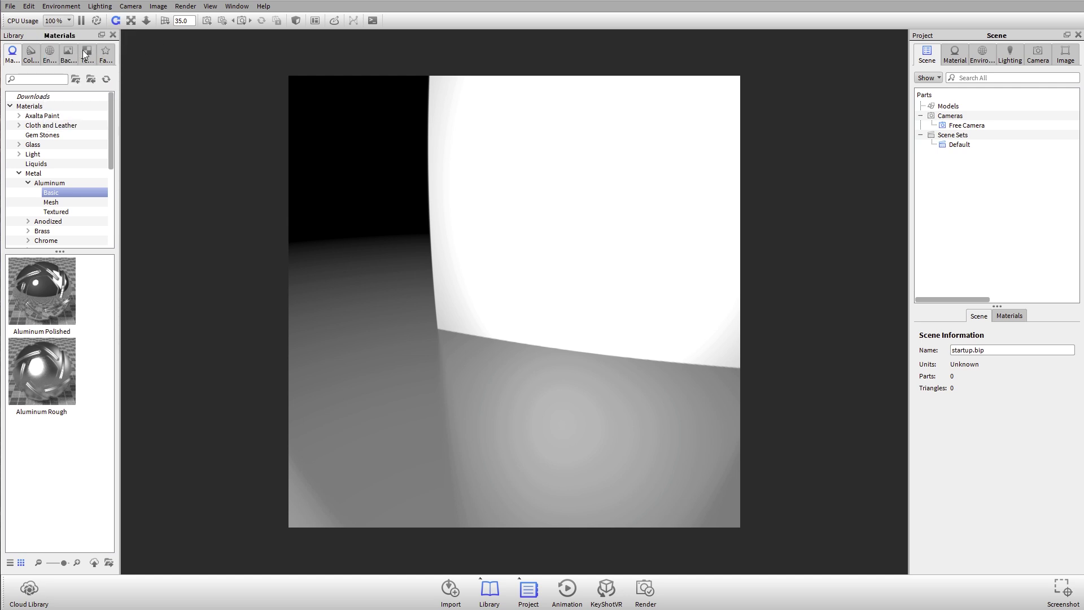
left_click(68, 21)
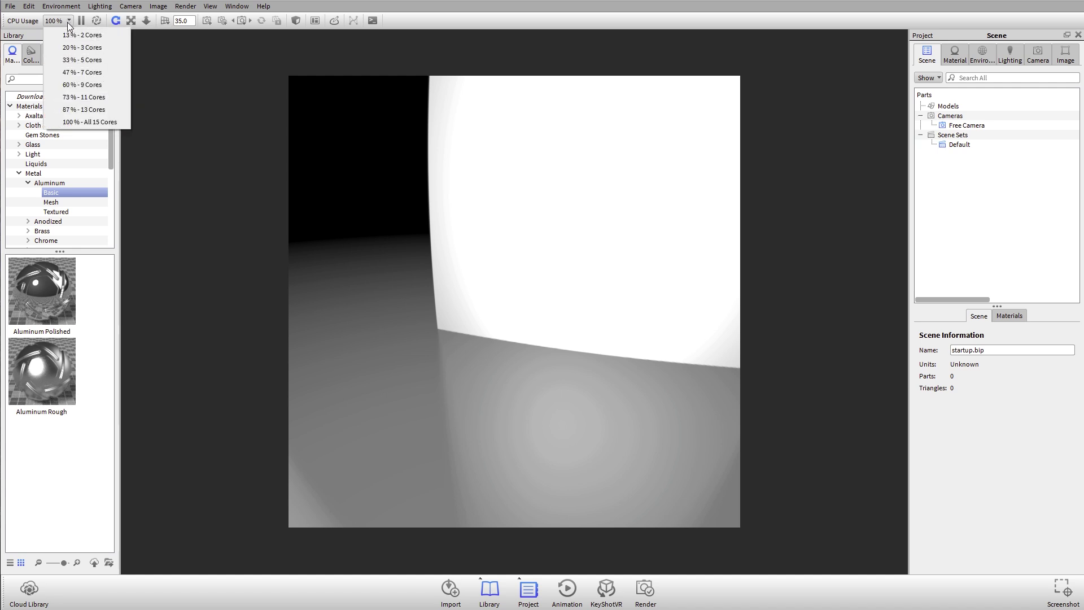
left_click(98, 112)
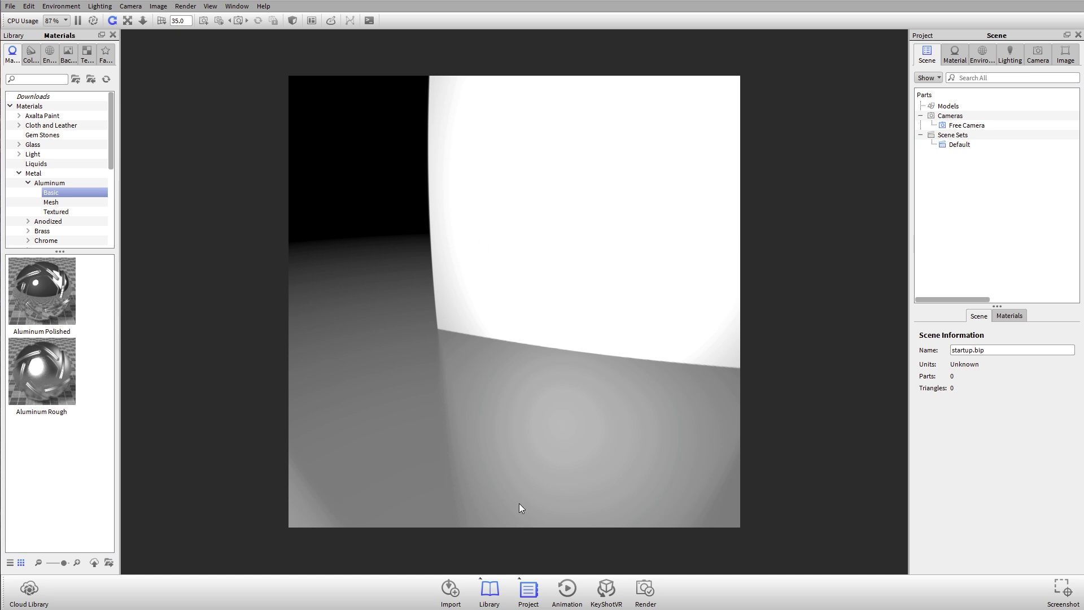
left_click(78, 21)
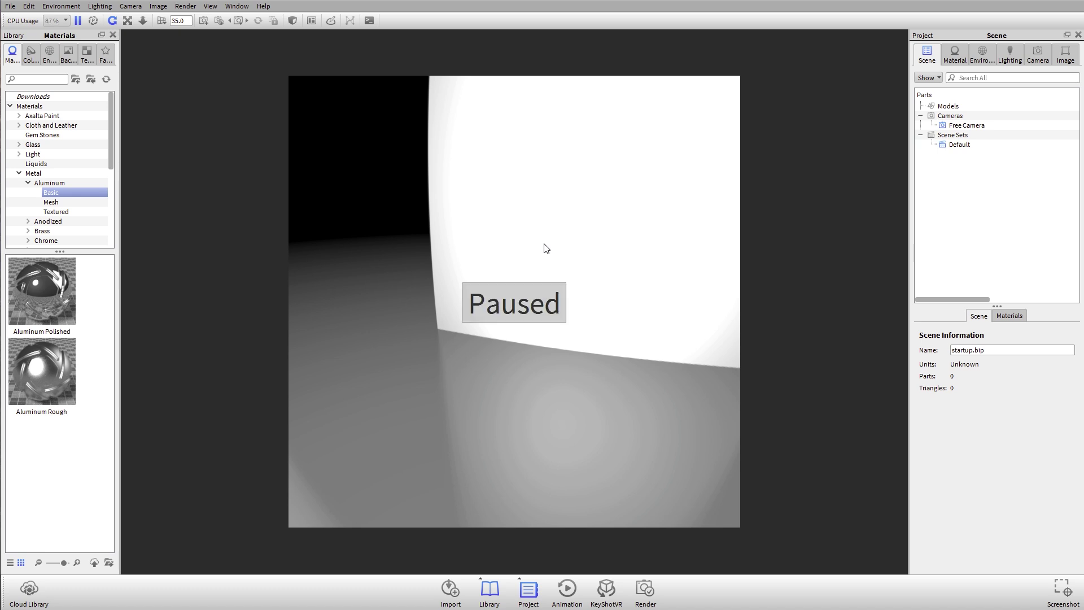
key("ctrl+shift+p")
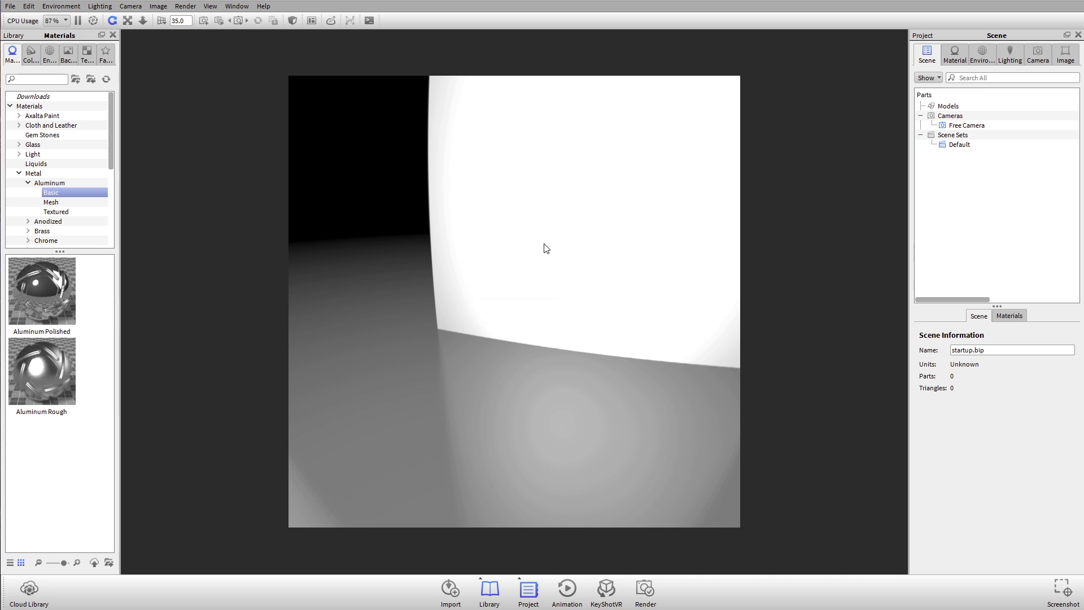
key("ctrl+shift+p")
key("ctrl+shift+p")
left_click(160, 7)
Step: Apply the Landscape 1024 x 768 resolution preset and lock the image resolution
mouse_move(186, 22)
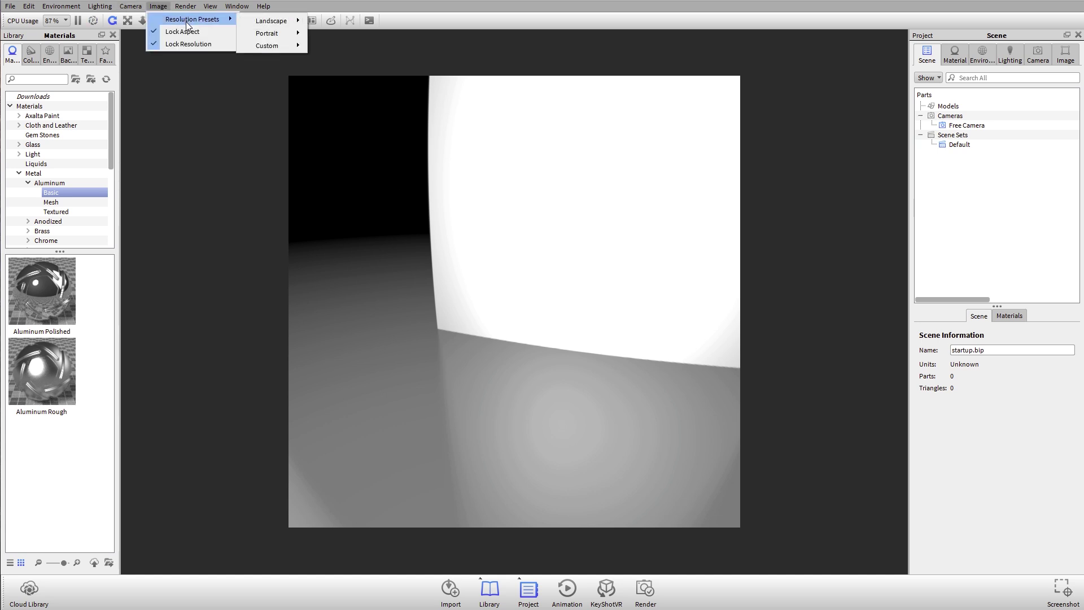
mouse_move(299, 23)
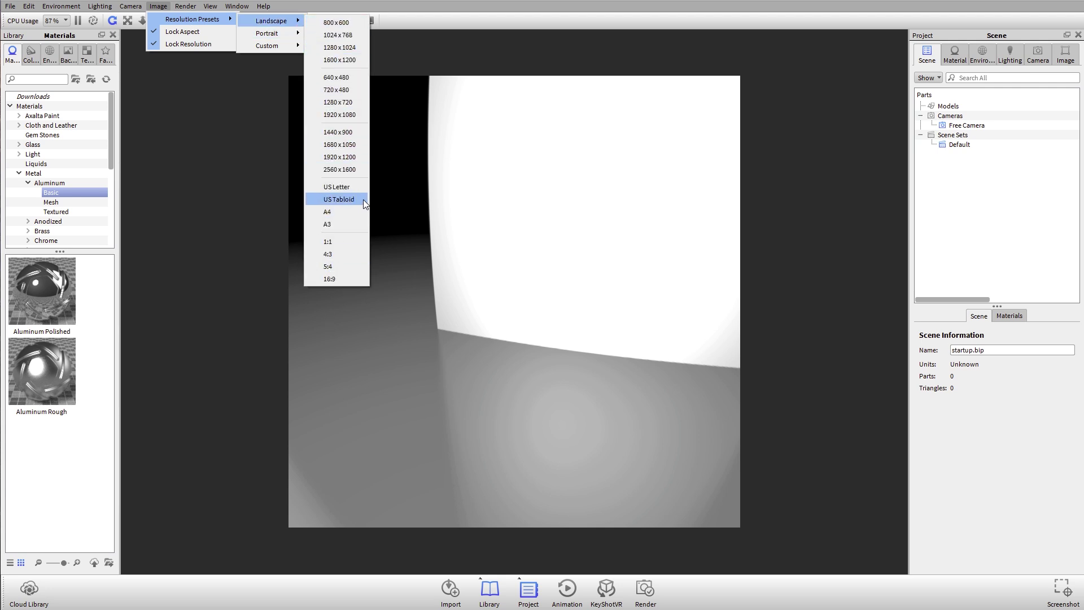
left_click(355, 38)
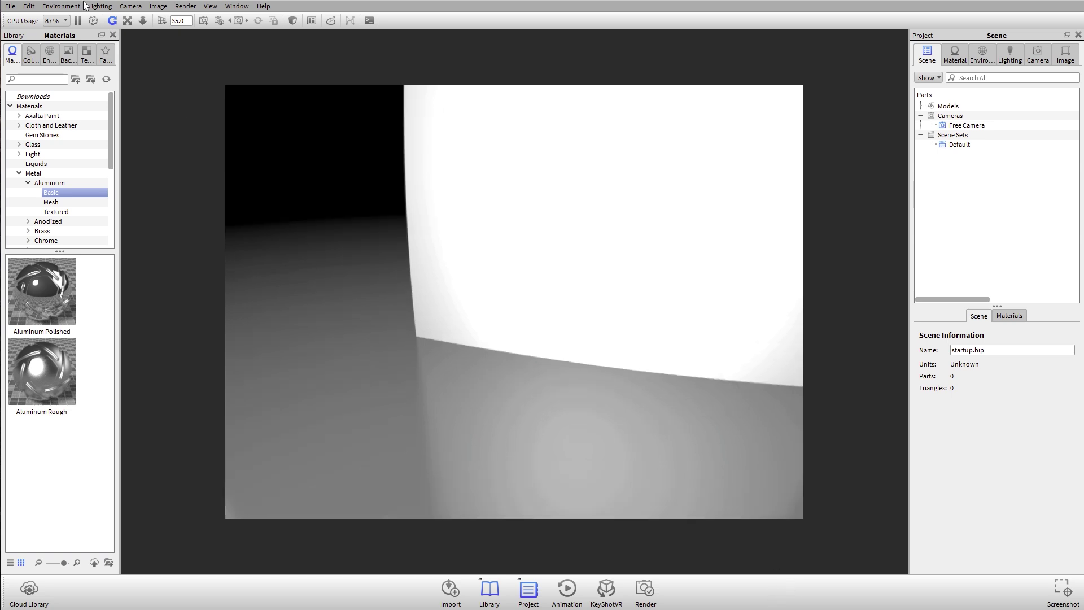
left_click(153, 9)
mouse_move(223, 21)
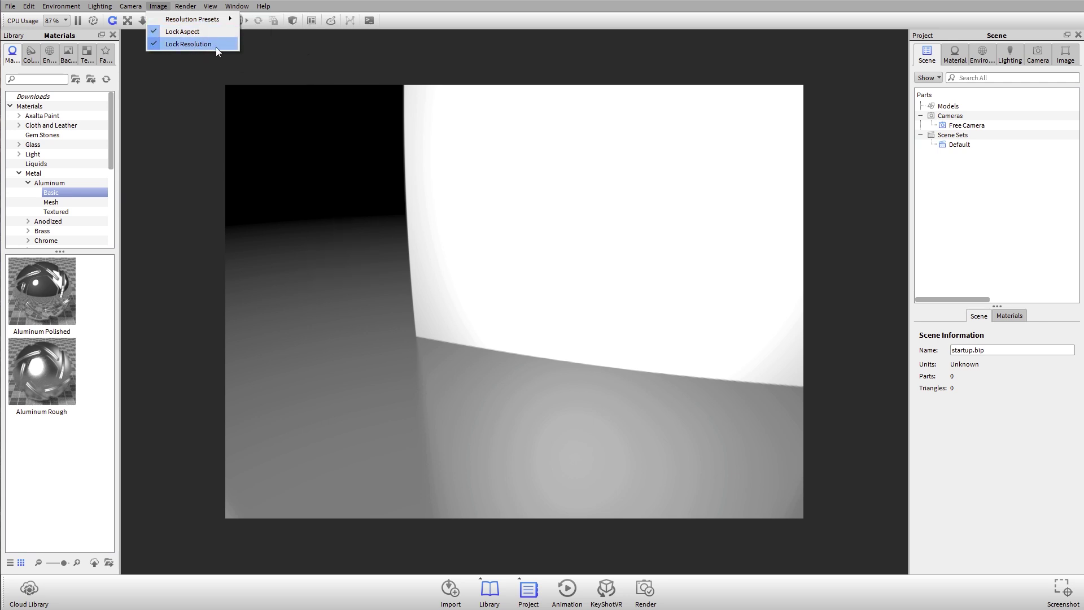
left_click(531, 71)
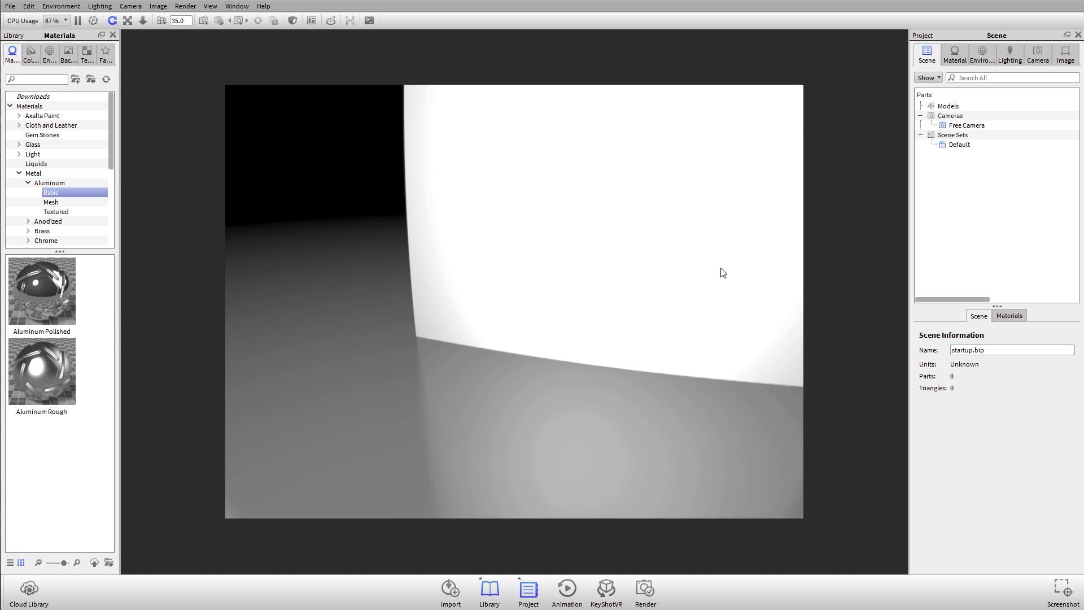
Step: Hide the Project and Library panels, then show both again
left_click(529, 590)
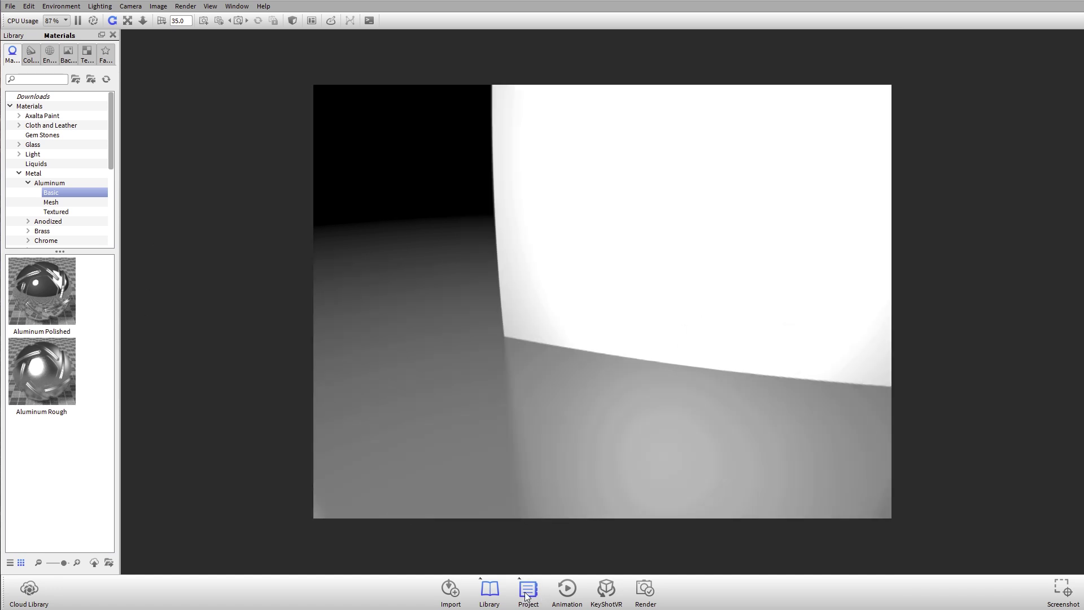
left_click(489, 590)
left_click(497, 593)
left_click(531, 590)
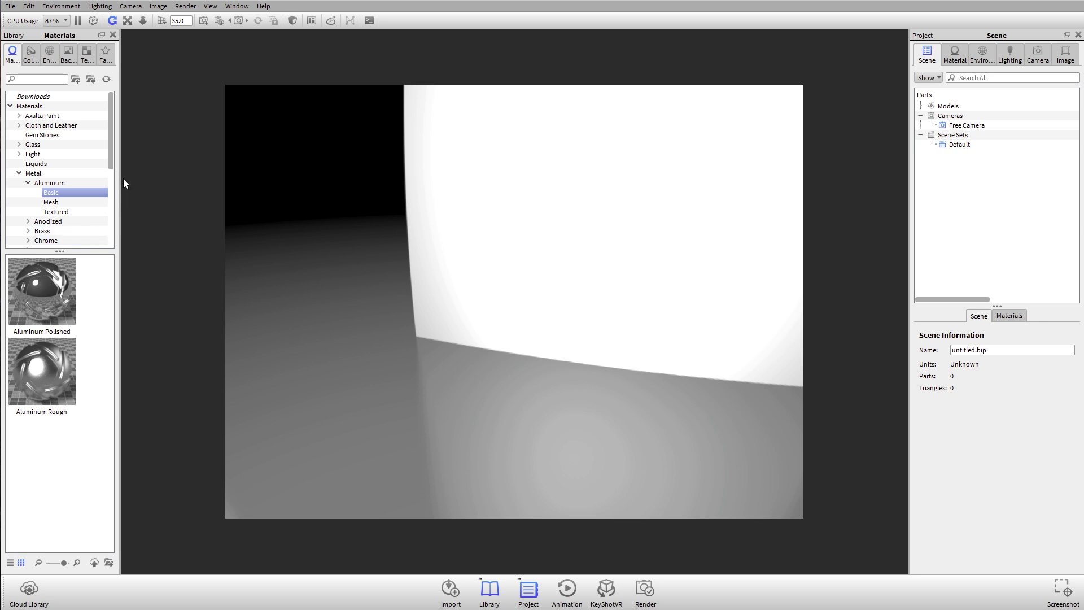
Step: Browse the library's Colors, Environments and Textures, then return to Materials and collapse Metal
left_click(31, 55)
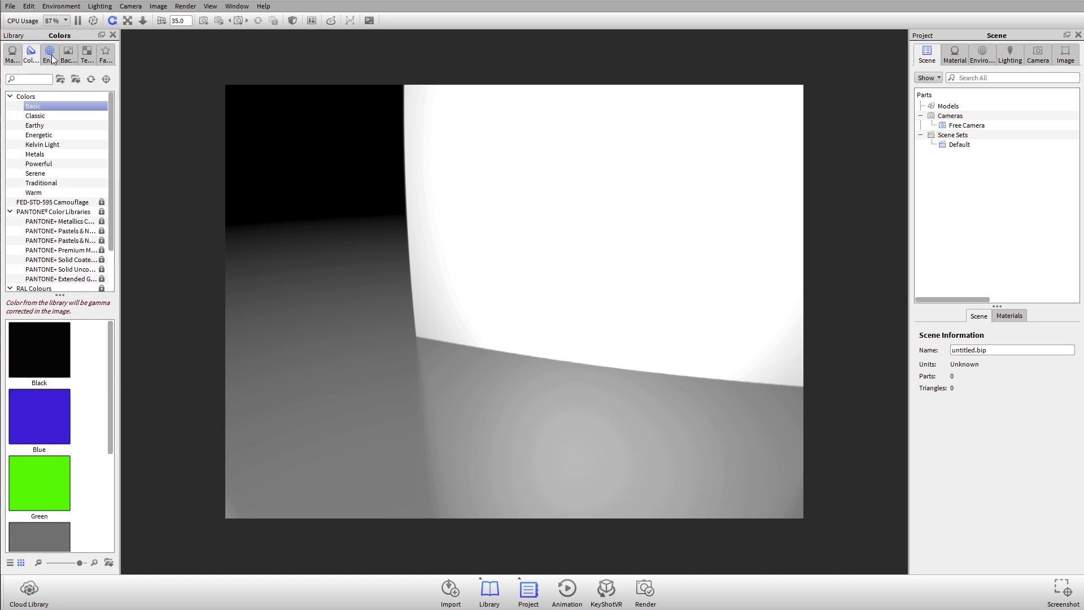
left_click(50, 56)
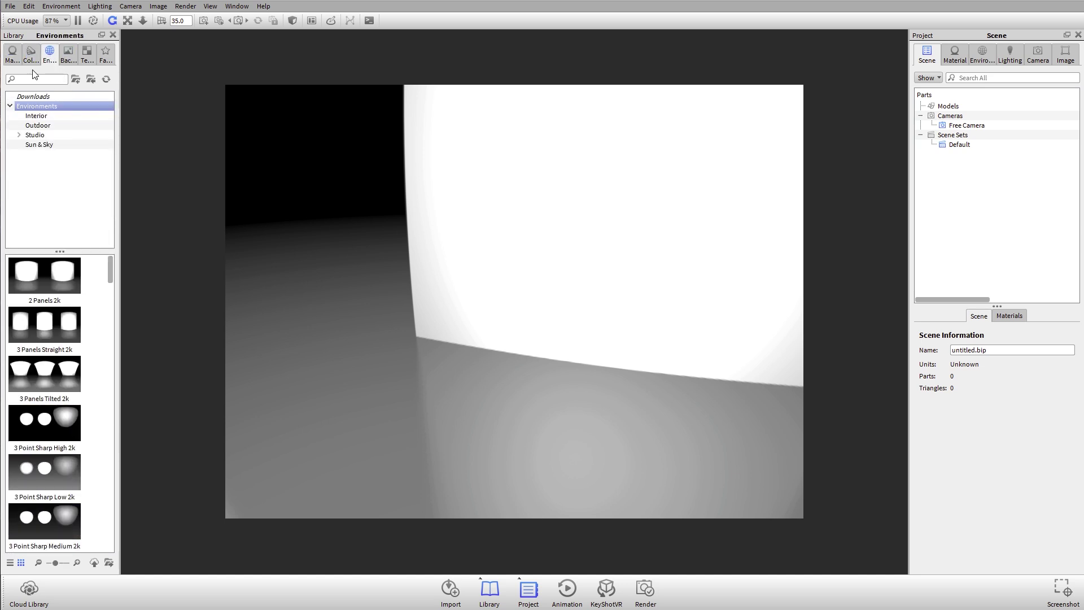
left_click(85, 56)
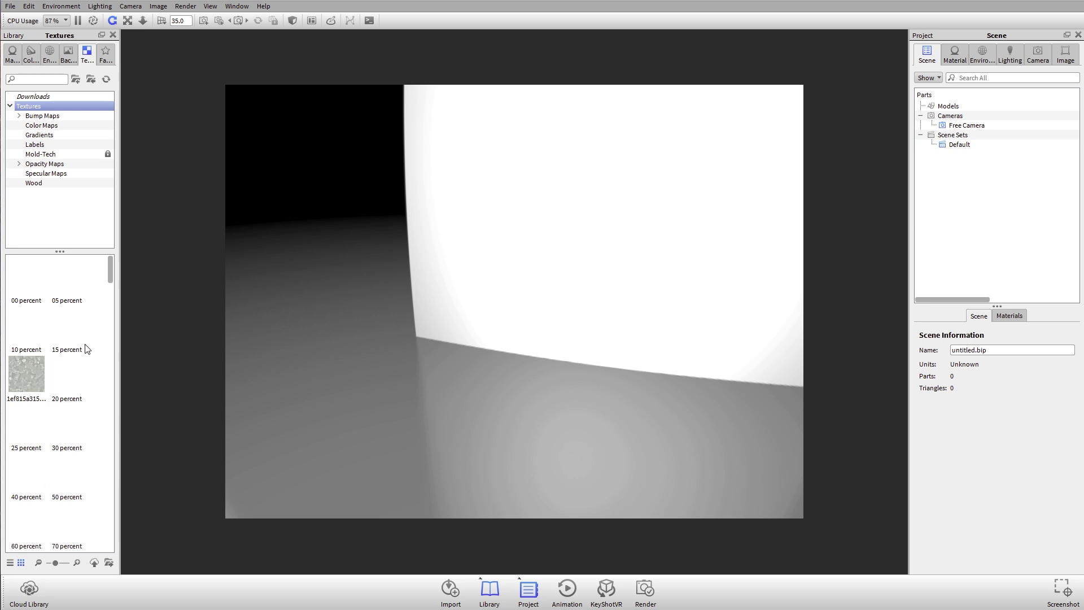
scroll(93, 336, "down", 2)
scroll(93, 336, "down", 2)
scroll(96, 327, "up", 6)
left_click(8, 60)
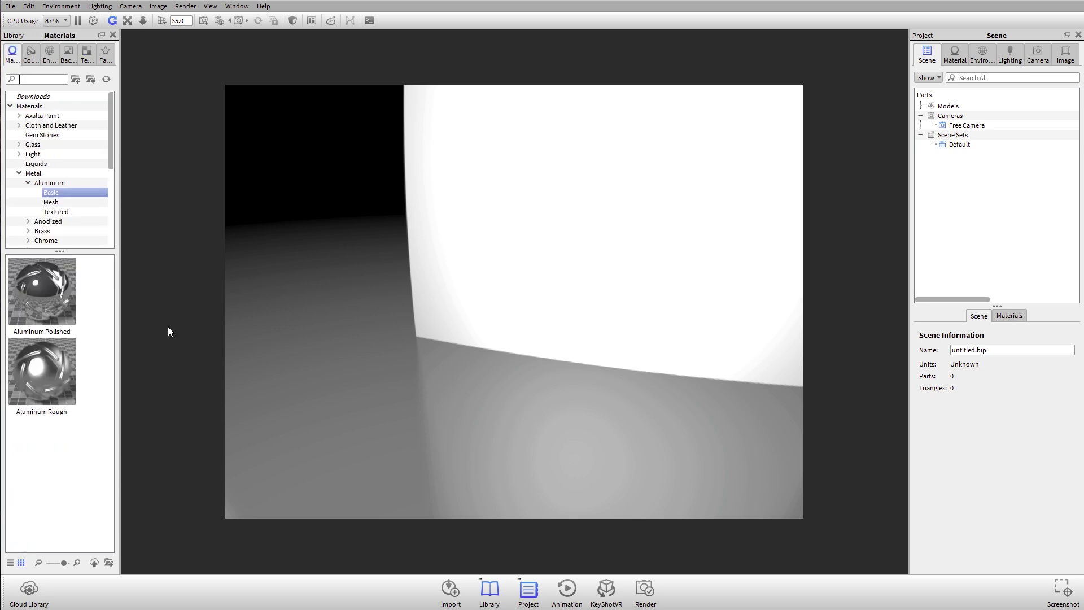
left_click(19, 174)
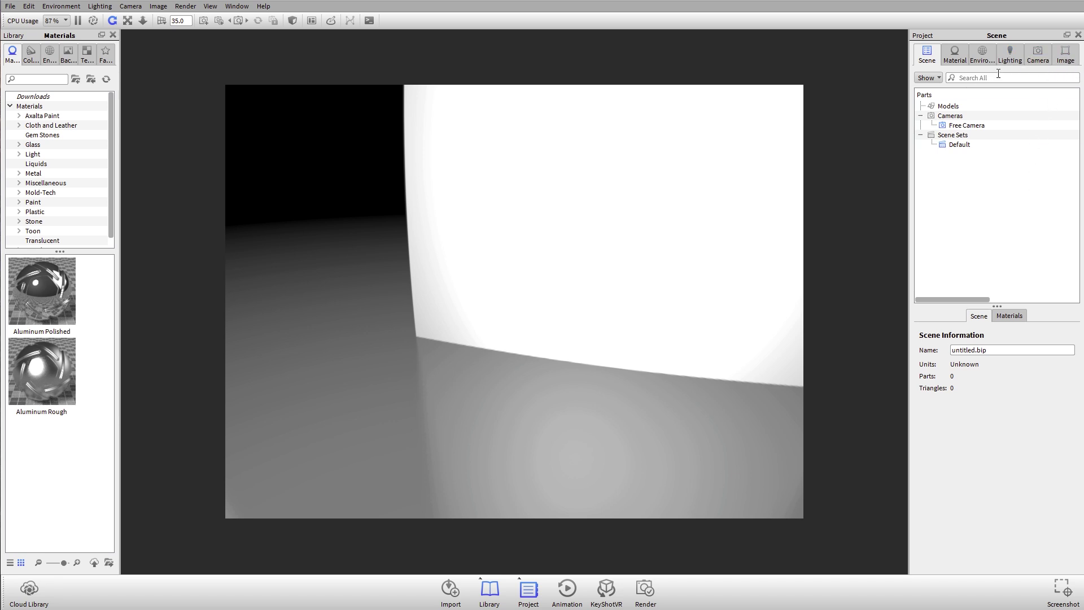
left_click(965, 50)
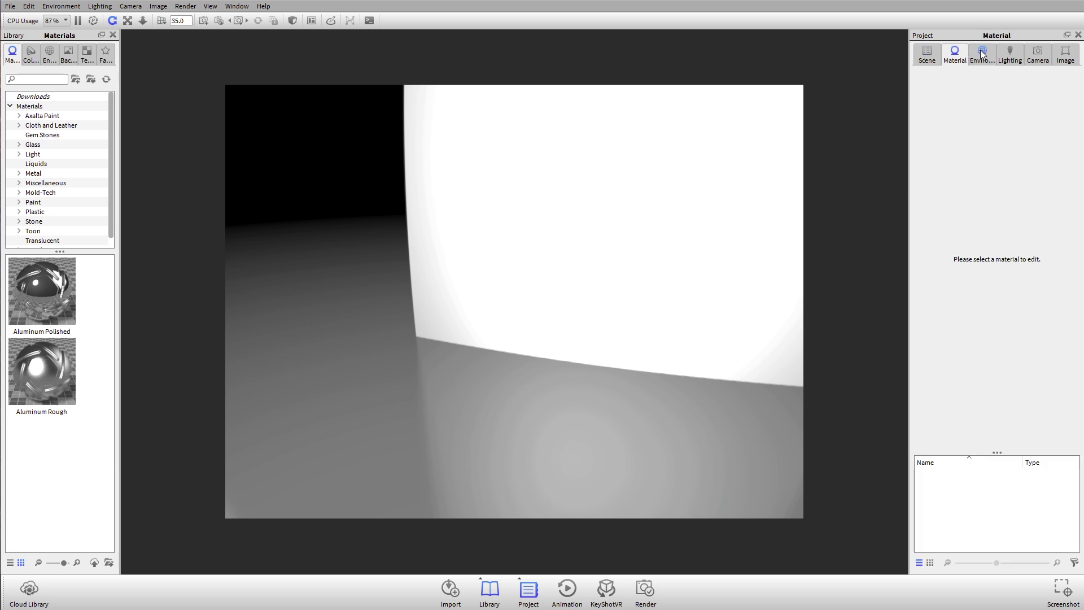
left_click(983, 52)
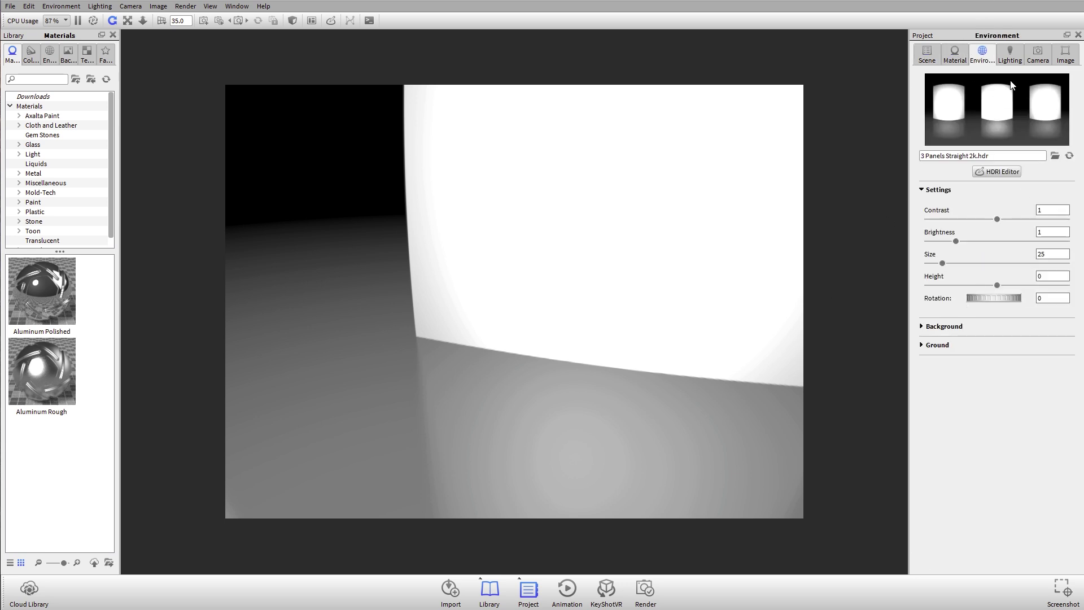
left_click(1011, 54)
left_click(1042, 56)
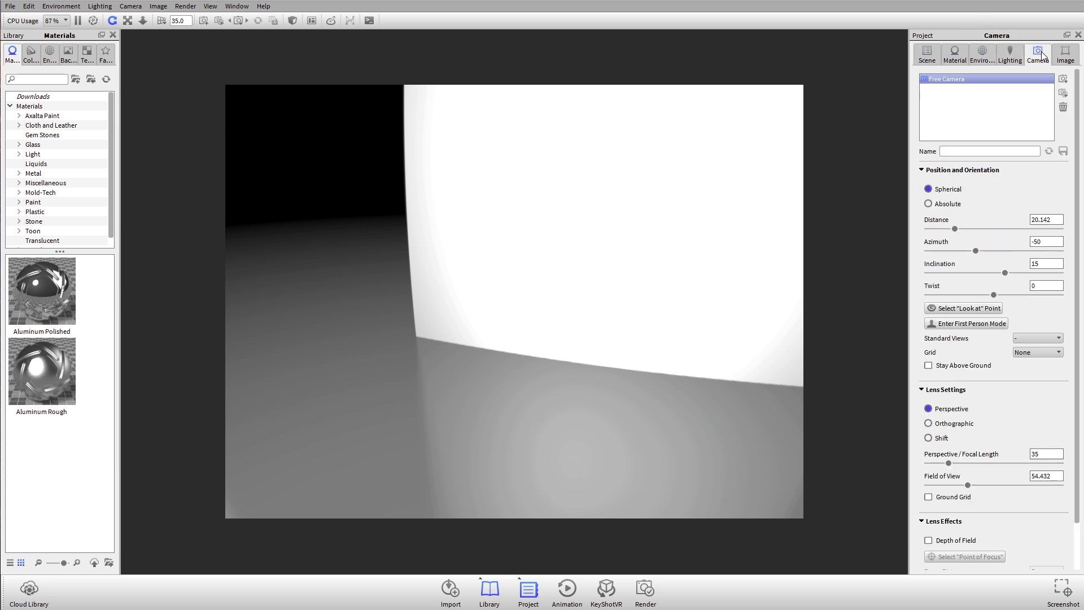
left_click(927, 55)
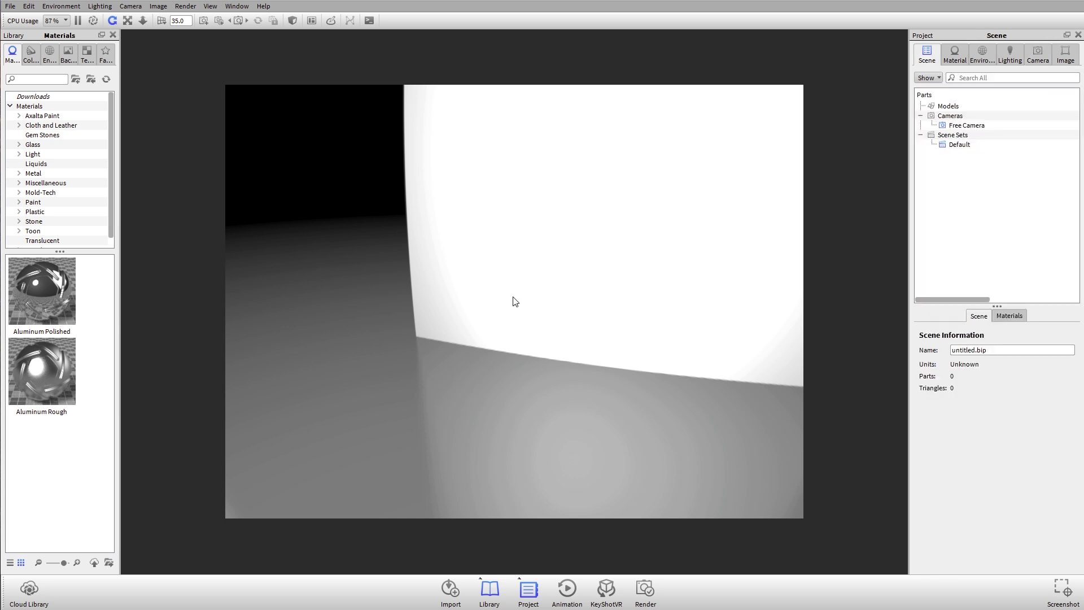